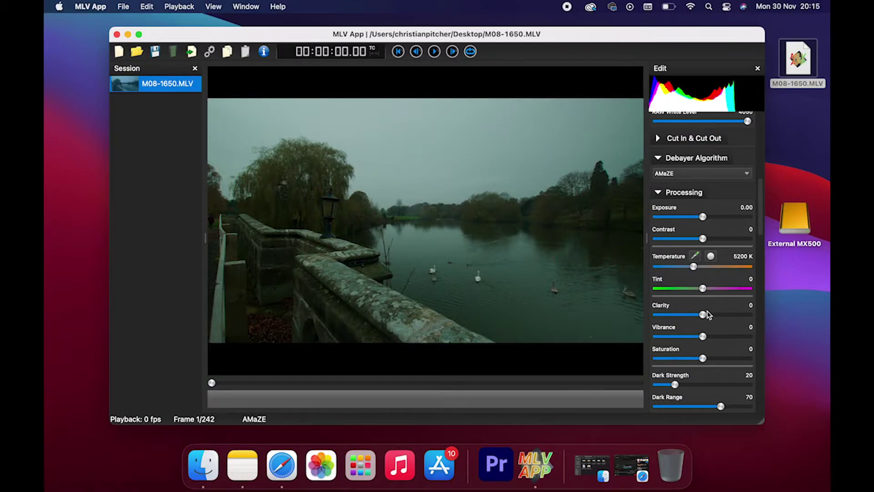
- Set the clip's Clarity to 1 and its Chroma Smooth to 5x5
{"action": "mouse_move", "coordinate": [705, 315]}
{"action": "left_mouse_down"}
{"action": "mouse_move", "coordinate": [722, 313]}
{"action": "mouse_move", "coordinate": [705, 319]}
{"action": "left_mouse_up"}
{"action": "scroll", "coordinate": [687, 318], "scroll_direction": "down", "scroll_amount": 3}
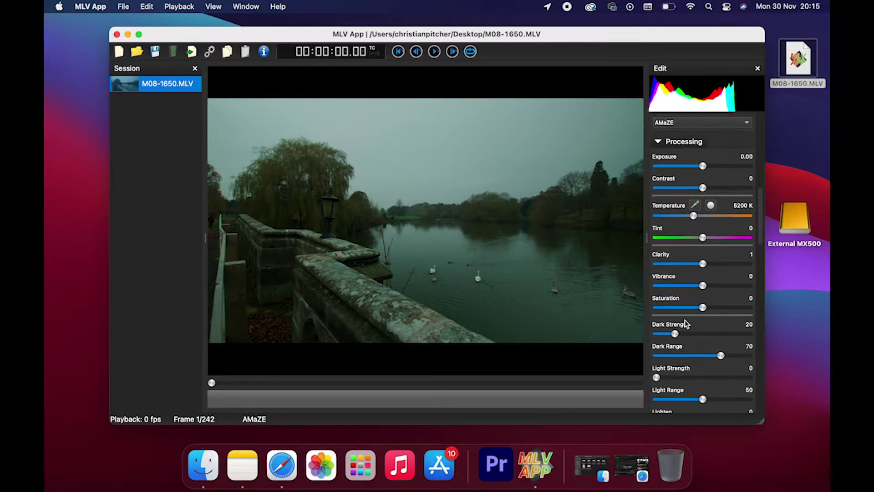
{"action": "scroll", "coordinate": [687, 323], "scroll_direction": "down", "scroll_amount": 5}
{"action": "scroll", "coordinate": [687, 323], "scroll_direction": "up", "scroll_amount": 15}
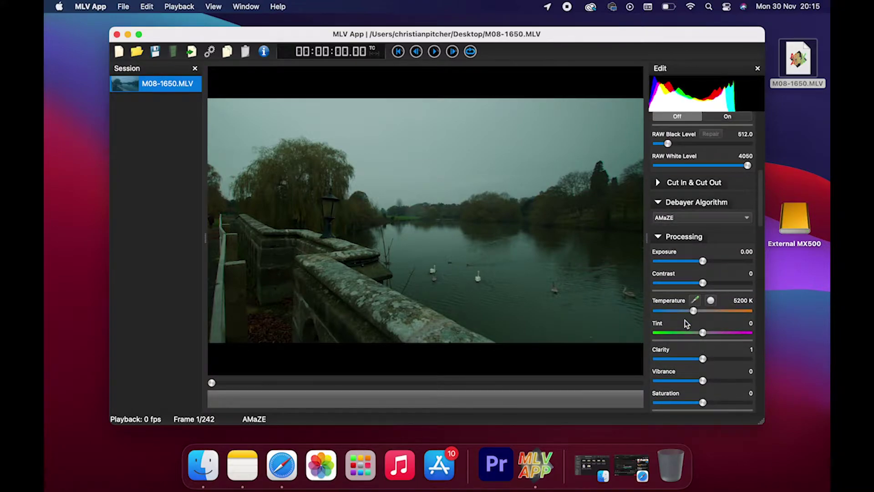
{"action": "scroll", "coordinate": [686, 323], "scroll_direction": "up", "scroll_amount": 10}
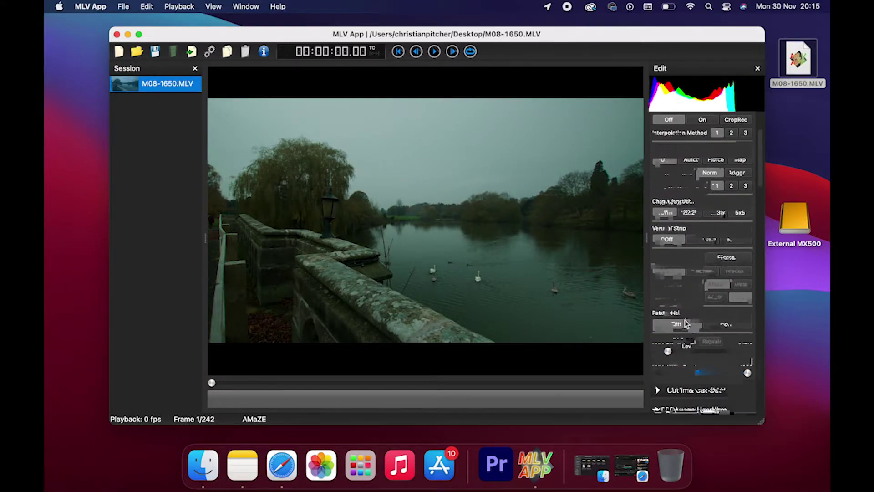
{"action": "left_click", "coordinate": [745, 214]}
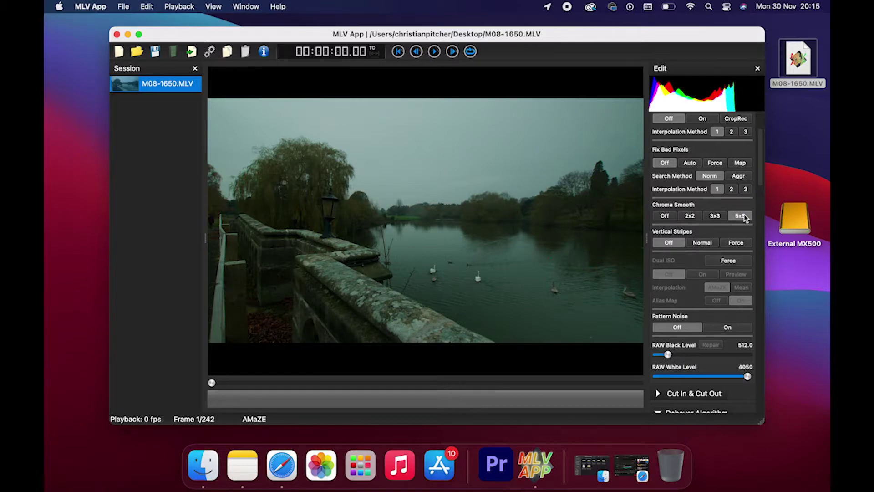
- Play the M08-1650.MLV clip in the preview to review the footage, and stop the playback
{"action": "scroll", "coordinate": [710, 261], "scroll_direction": "down", "scroll_amount": 4}
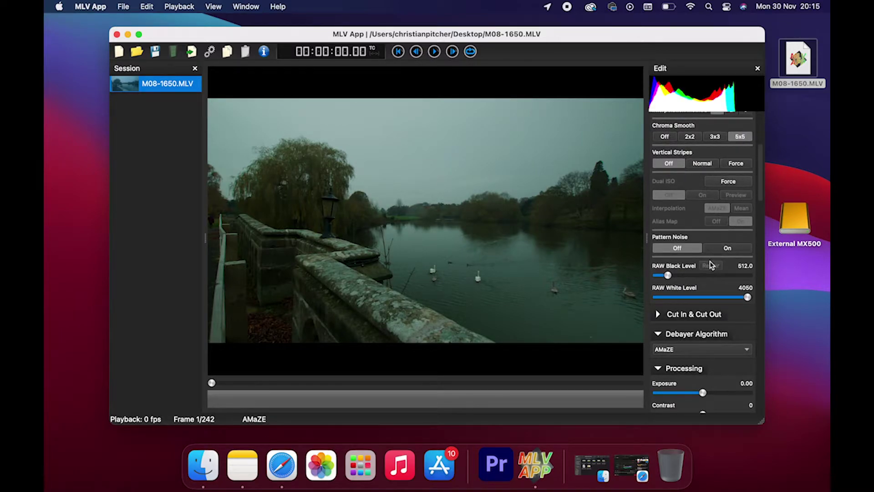
{"action": "scroll", "coordinate": [710, 265], "scroll_direction": "up", "scroll_amount": 6}
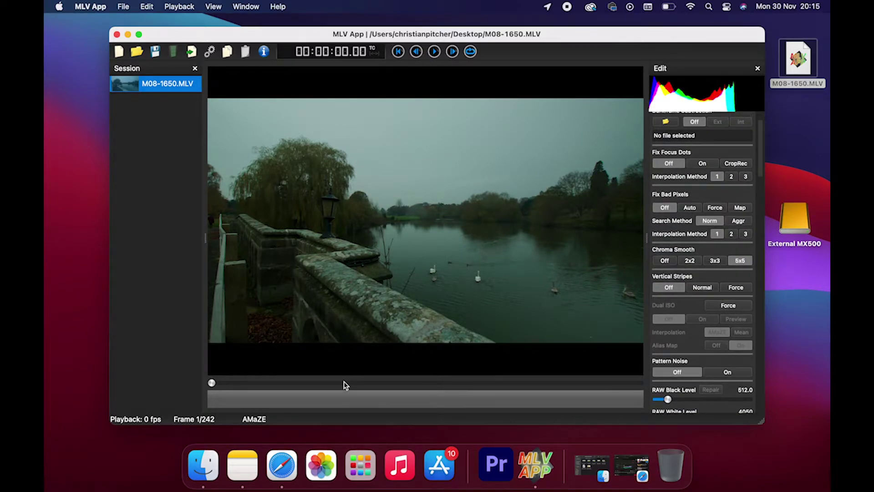
{"action": "key", "text": "space"}
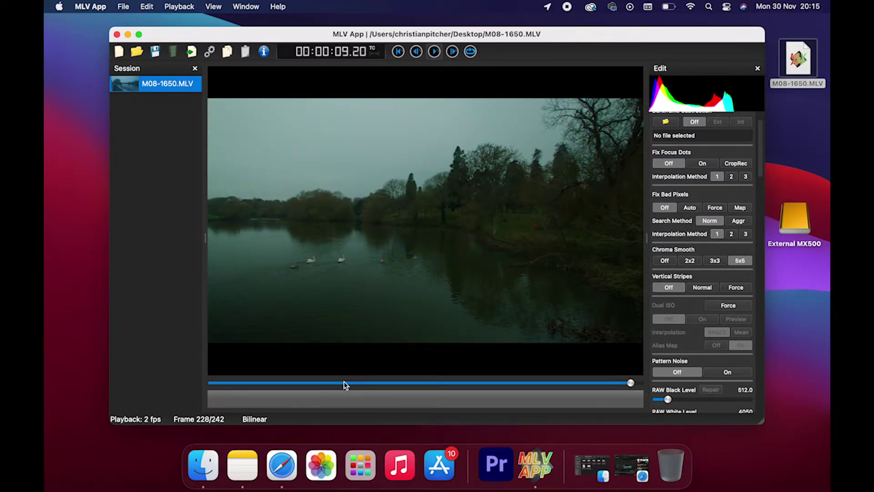
{"action": "key", "text": "space"}
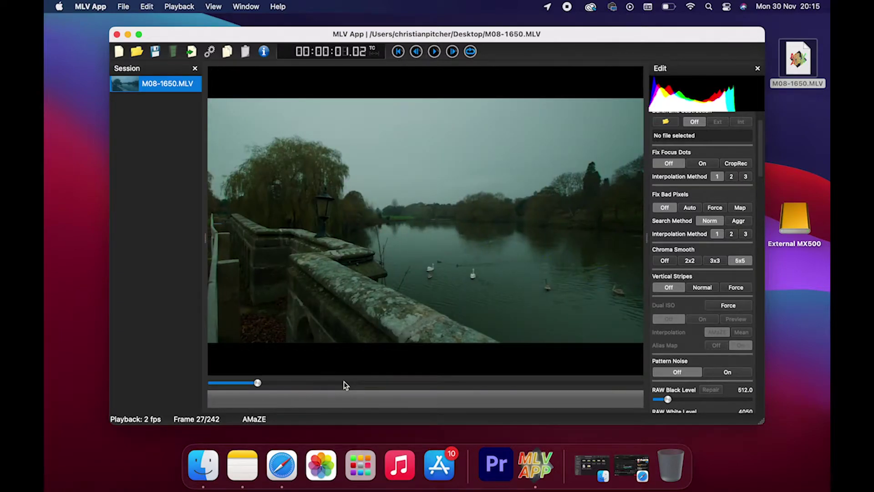
- Configure the export with the CinemaDNG Uncompressed codec and the naming scheme listed after the default one
{"action": "left_click", "coordinate": [210, 52]}
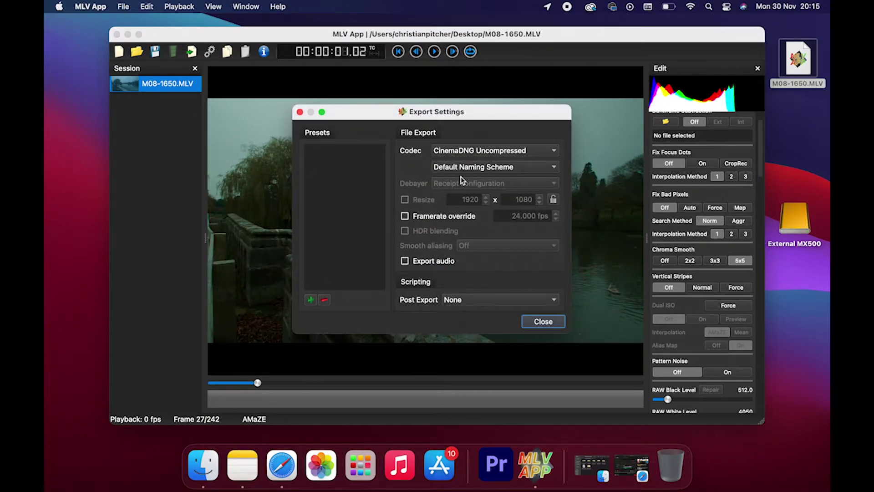
{"action": "left_click", "coordinate": [517, 150]}
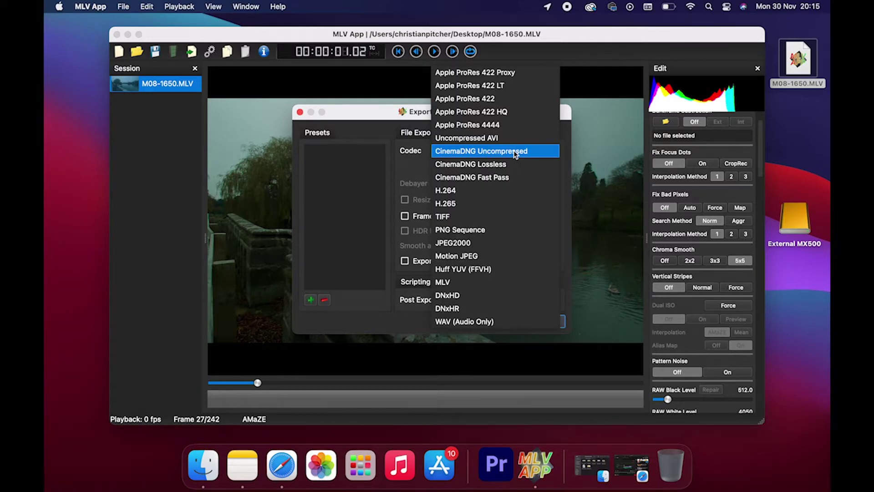
{"action": "left_click", "coordinate": [514, 152]}
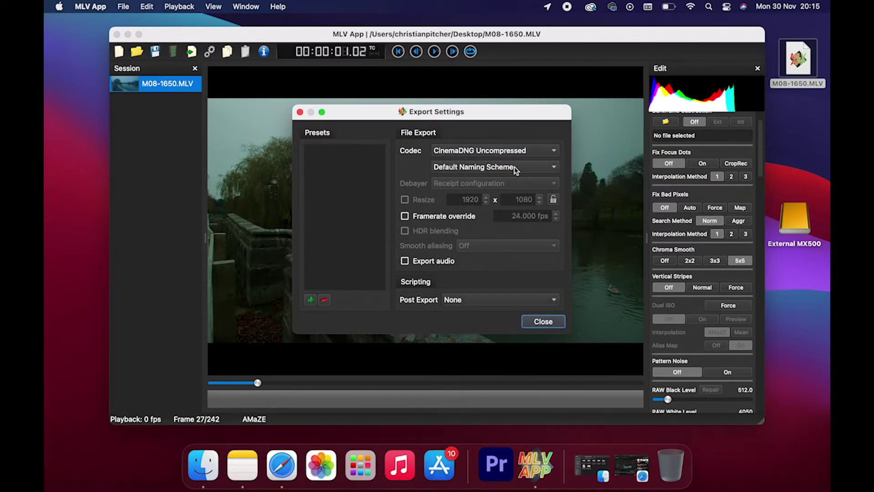
{"action": "left_click", "coordinate": [516, 169]}
{"action": "left_click", "coordinate": [514, 182]}
{"action": "left_click", "coordinate": [539, 324]}
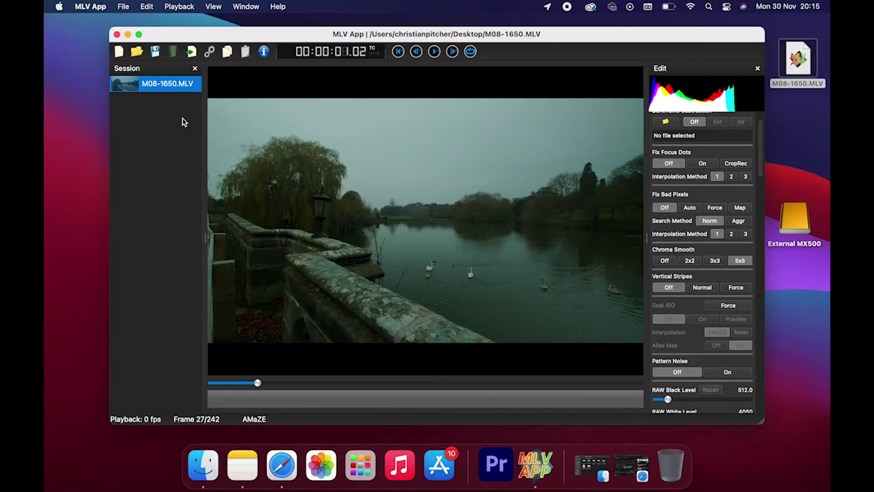
- Export the M08-1650.MLV clip to the Desktop, allowing access to the Documents and Desktop folders
{"action": "left_click", "coordinate": [192, 52]}
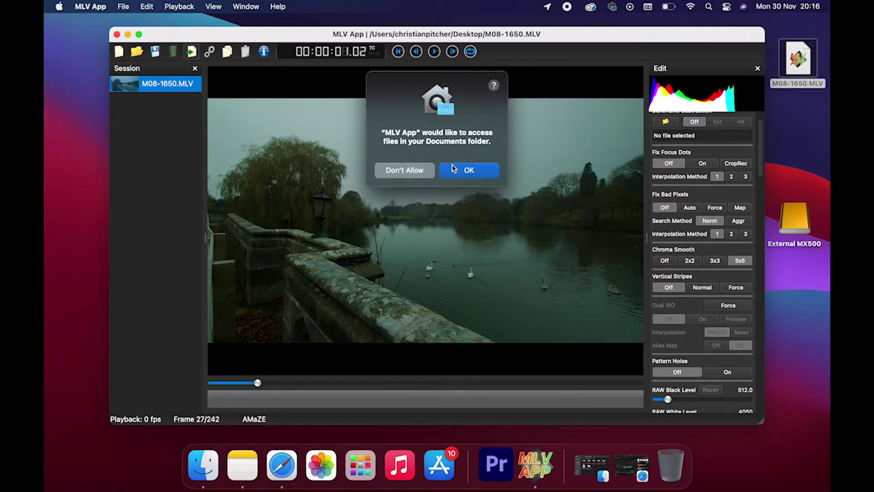
{"action": "left_click", "coordinate": [464, 171]}
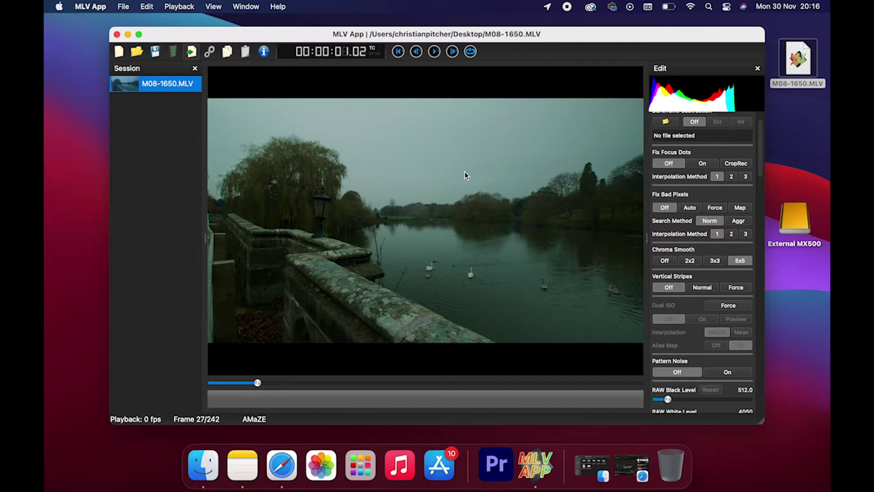
{"action": "left_click", "coordinate": [267, 162]}
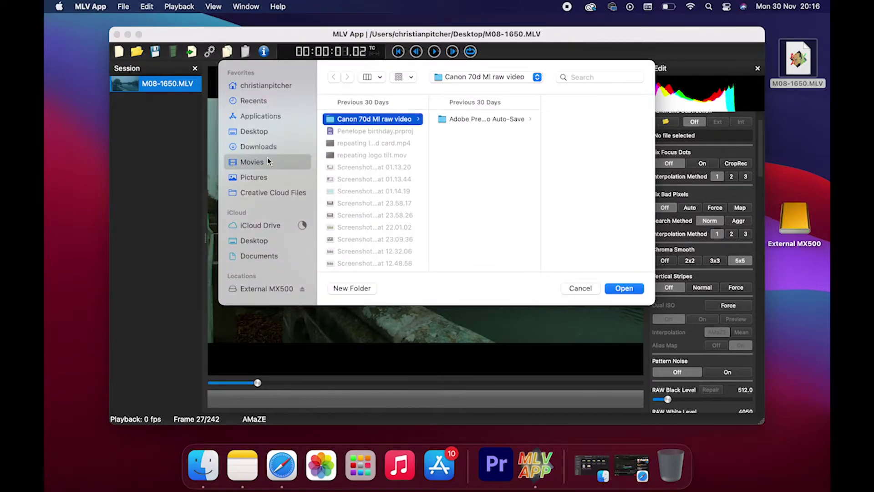
{"action": "left_click", "coordinate": [258, 133]}
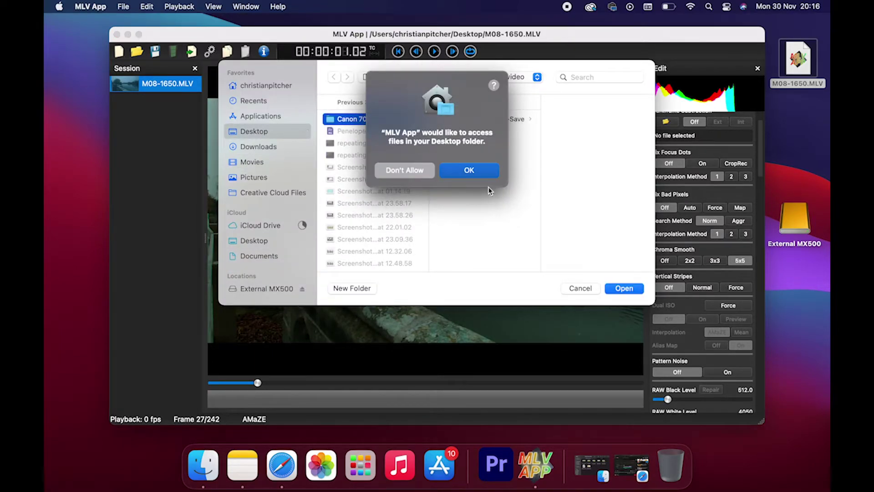
{"action": "left_click", "coordinate": [481, 174]}
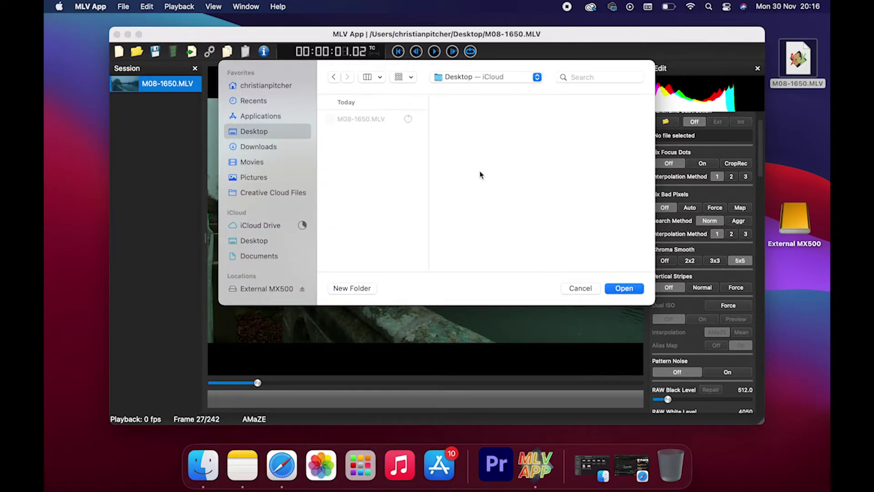
{"action": "left_click", "coordinate": [625, 289]}
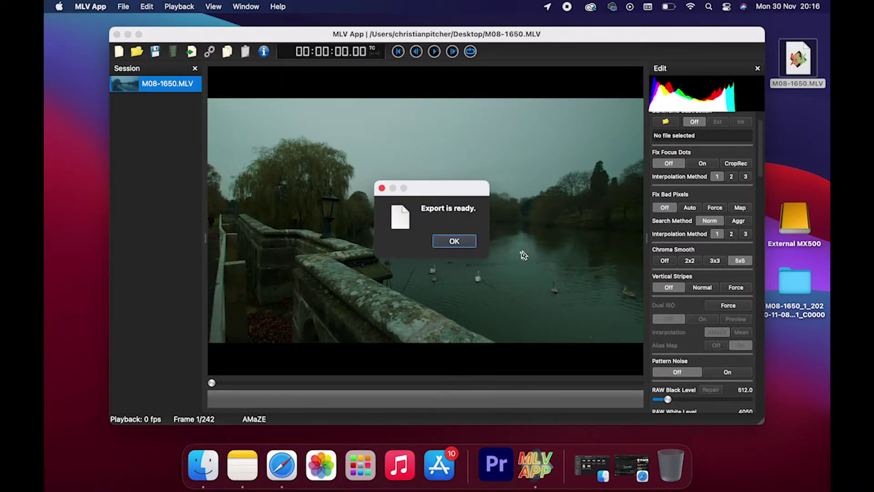
{"action": "left_click", "coordinate": [454, 242]}
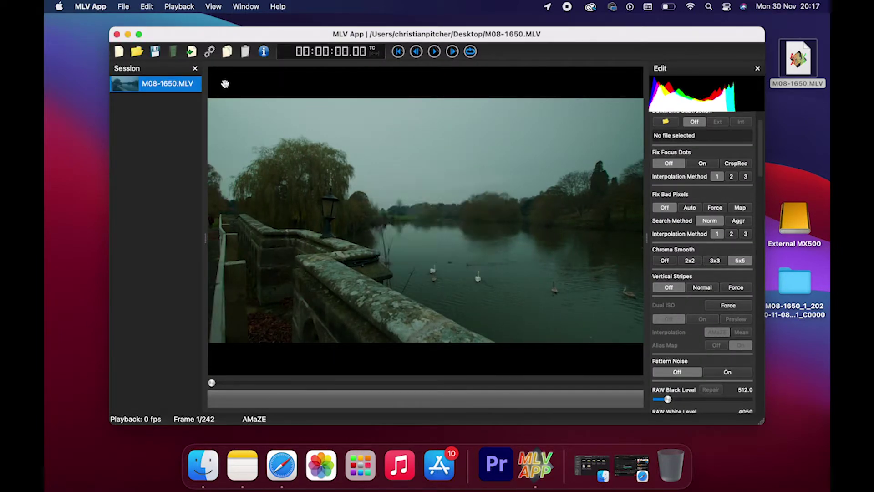
- Minimize the application, look through the DNG frames in the exported M08-1650 folder on the desktop, and close the folder
{"action": "left_click", "coordinate": [128, 35]}
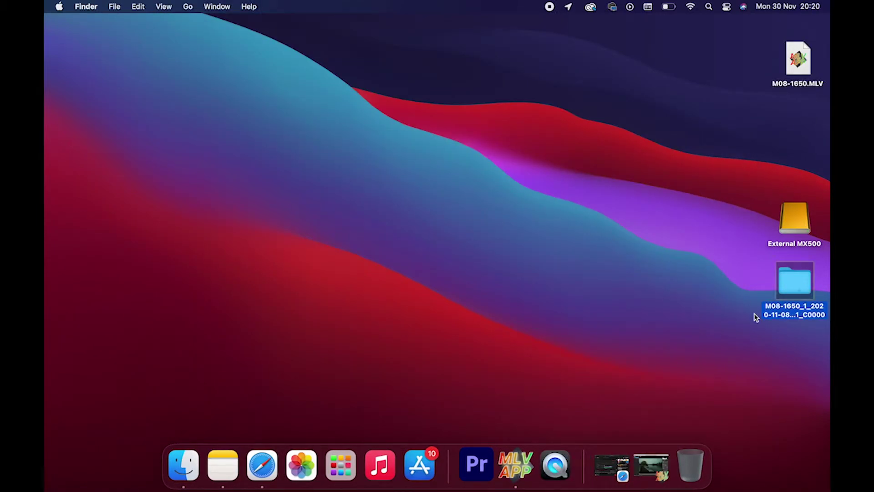
{"action": "double_click", "coordinate": [798, 285]}
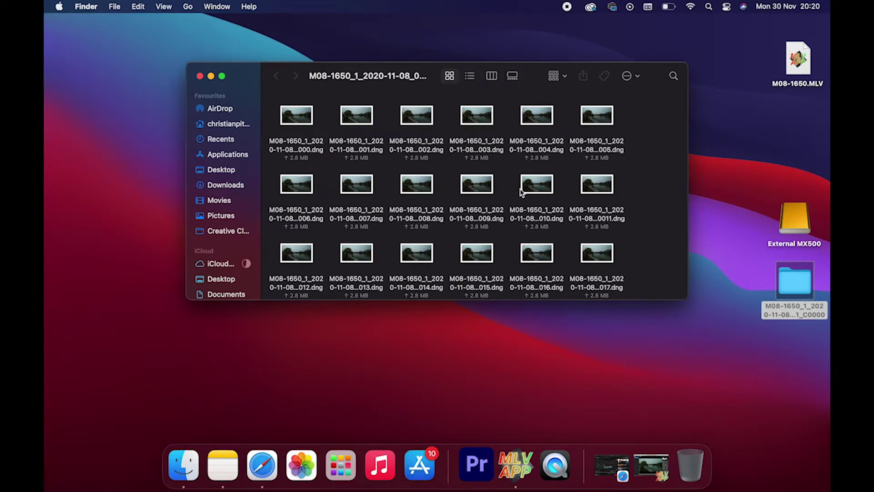
{"action": "scroll", "coordinate": [522, 191], "scroll_direction": "down", "scroll_amount": 5}
{"action": "scroll", "coordinate": [522, 191], "scroll_direction": "down", "scroll_amount": 8}
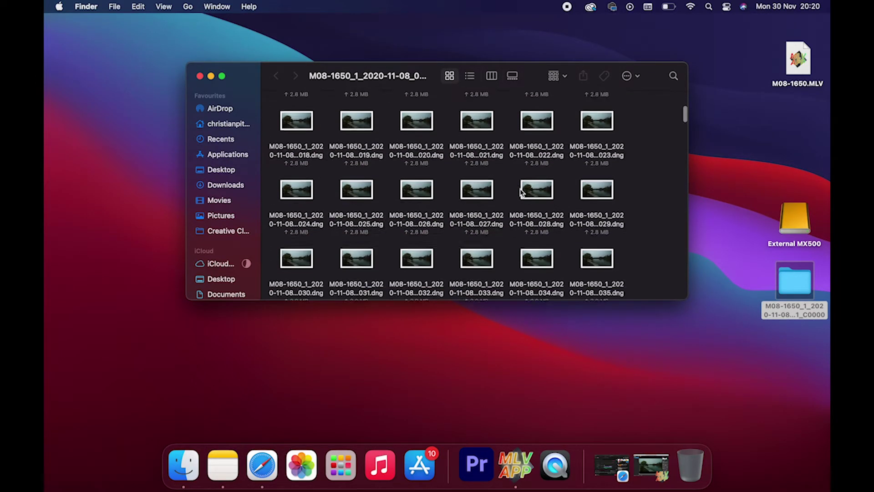
{"action": "scroll", "coordinate": [522, 191], "scroll_direction": "down", "scroll_amount": 4}
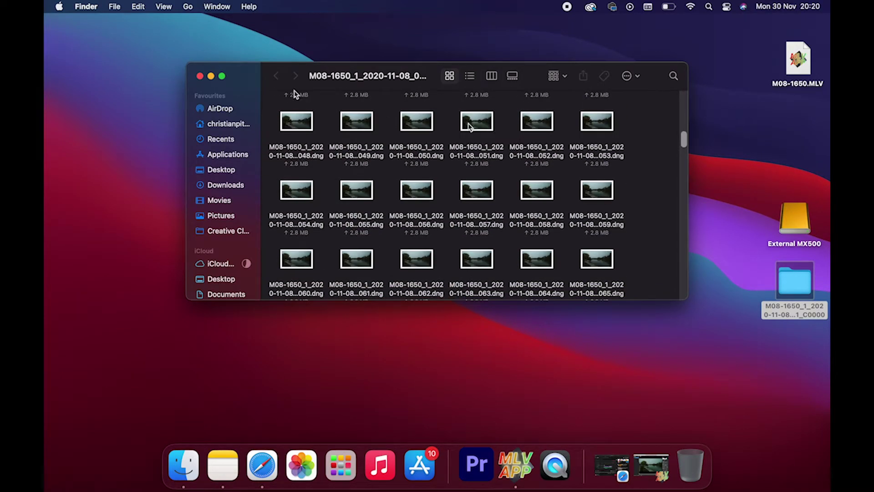
{"action": "left_click", "coordinate": [200, 76]}
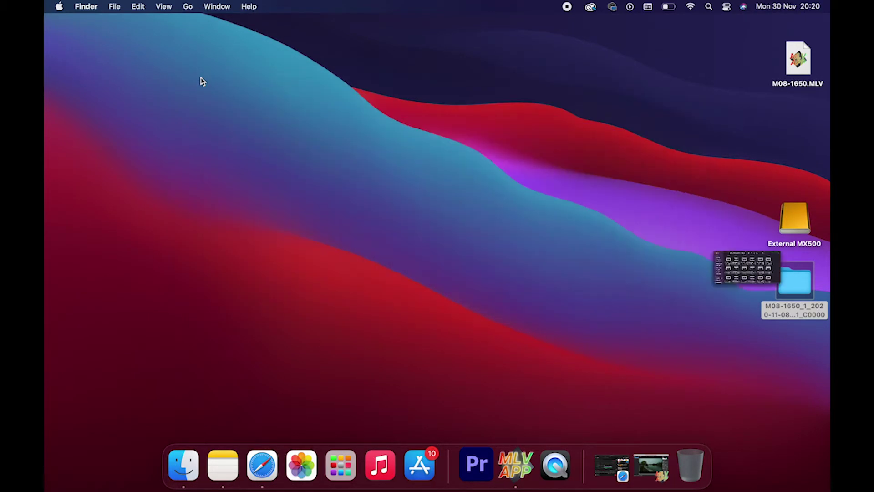
- Launch DaVinci Resolve through a system search for "dav" and open Untitled Project
{"action": "left_click", "coordinate": [706, 7]}
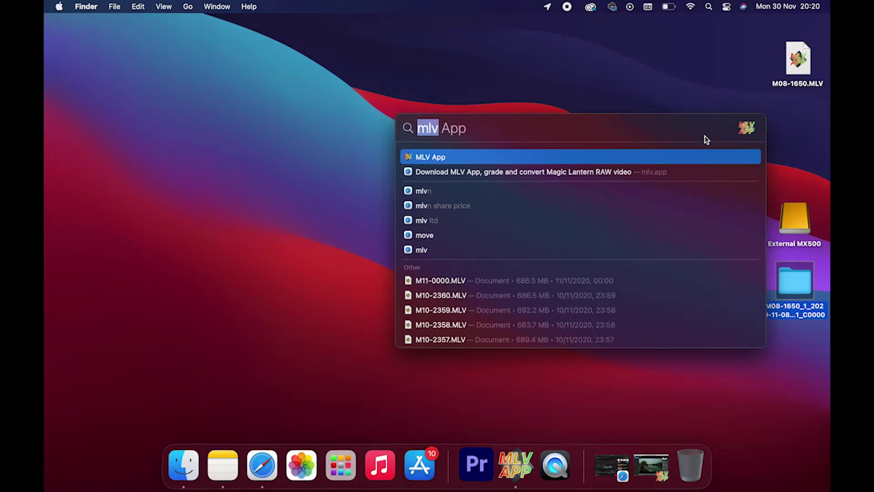
{"action": "type", "text": "dav"}
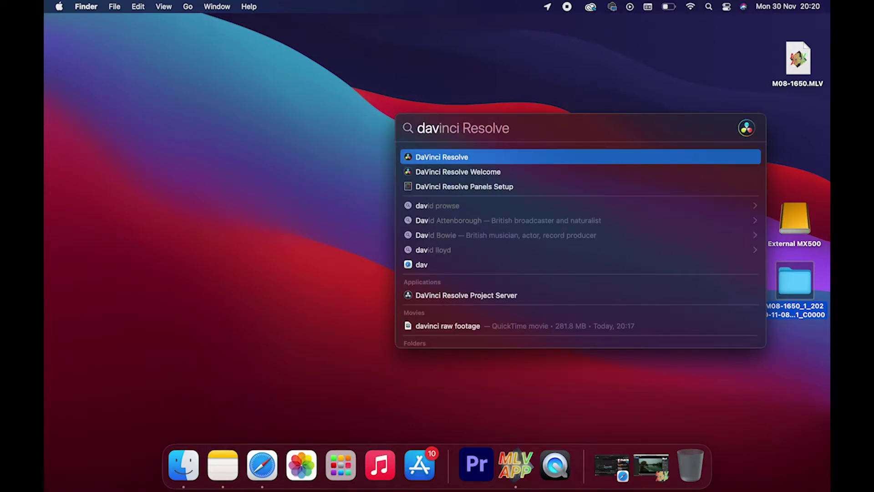
{"action": "key", "text": "Return"}
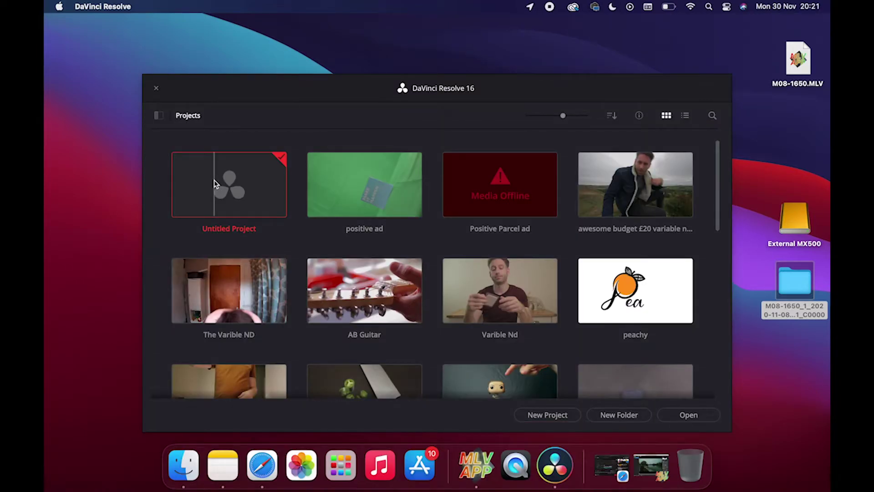
{"action": "double_click", "coordinate": [214, 179]}
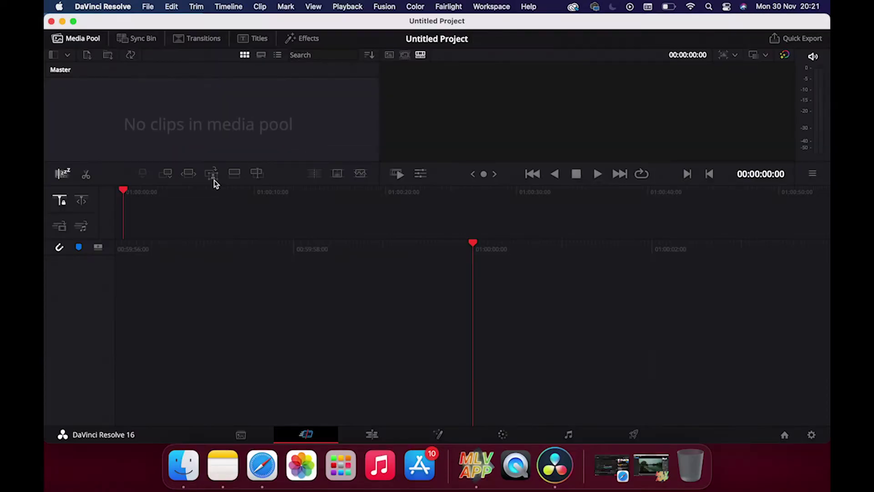
- Import the first DNG frame from the exported M08-1650 folder on the Desktop, changing the timeline frame rate to match the clip
{"action": "left_click", "coordinate": [148, 6]}
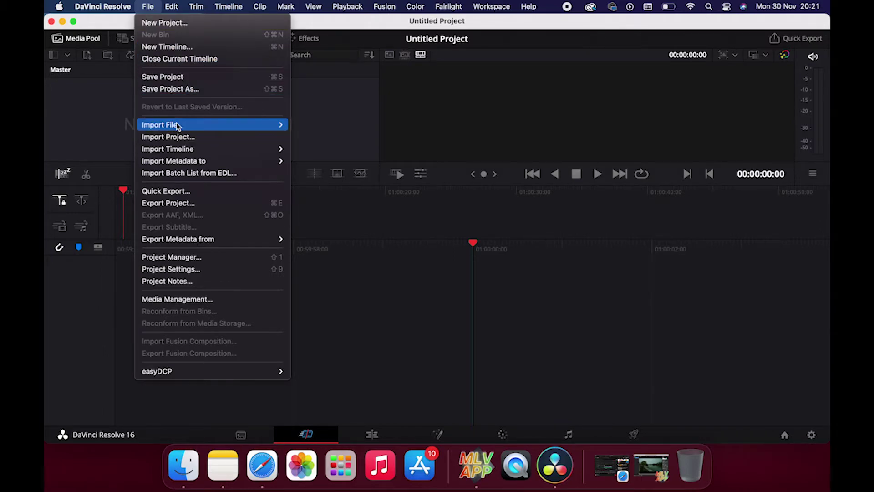
{"action": "mouse_move", "coordinate": [191, 129]}
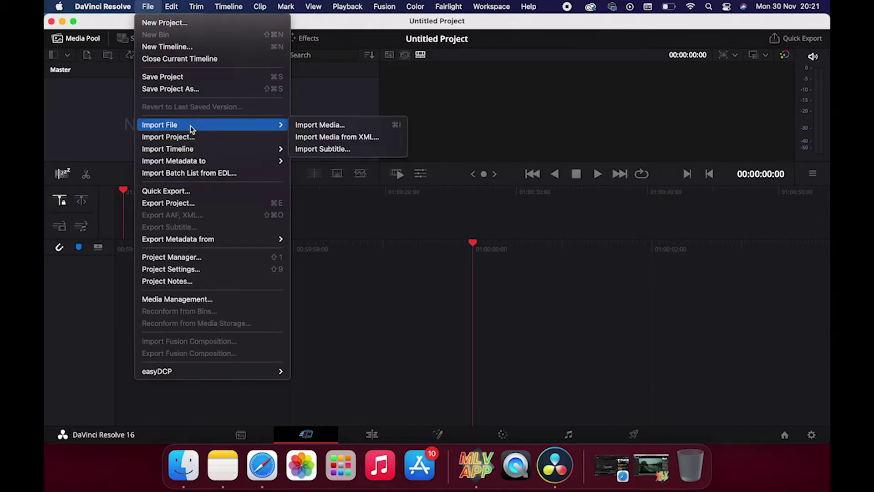
{"action": "left_click", "coordinate": [333, 125]}
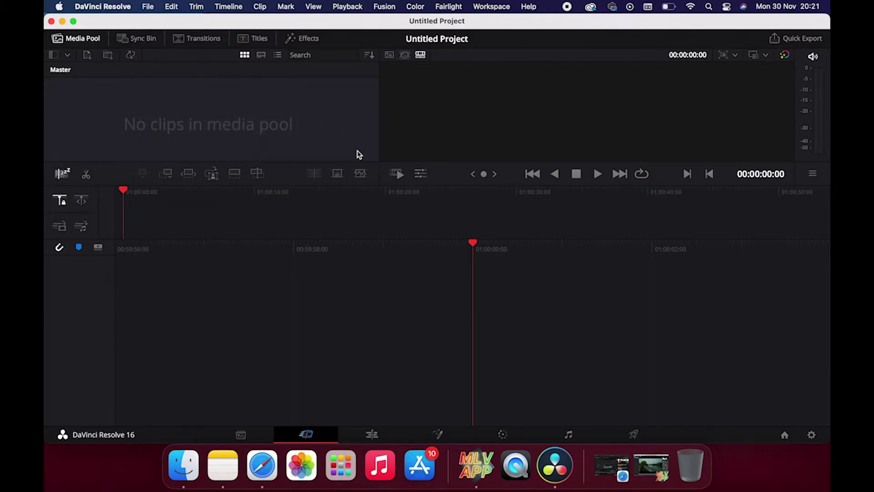
{"action": "left_click", "coordinate": [255, 131]}
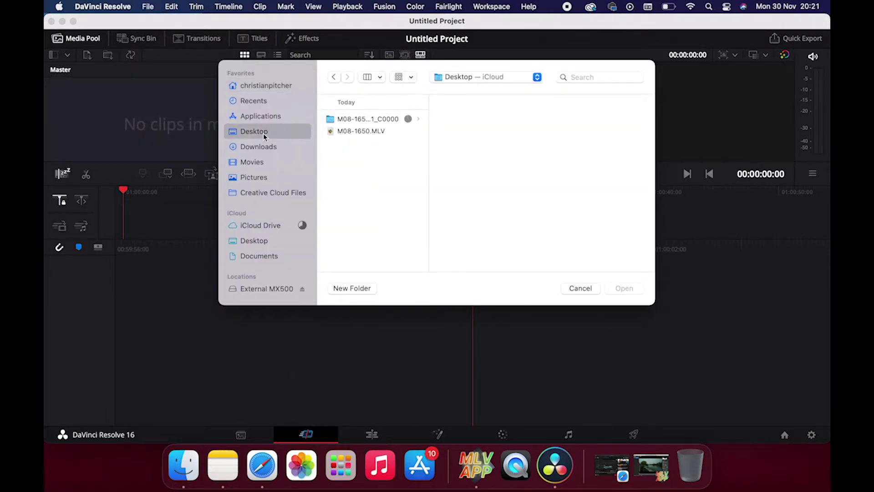
{"action": "left_click", "coordinate": [370, 119]}
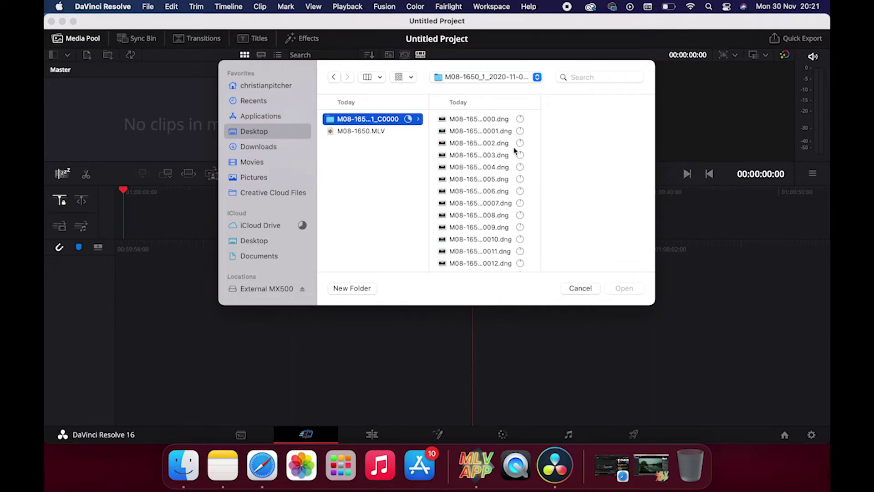
{"action": "left_click", "coordinate": [488, 118]}
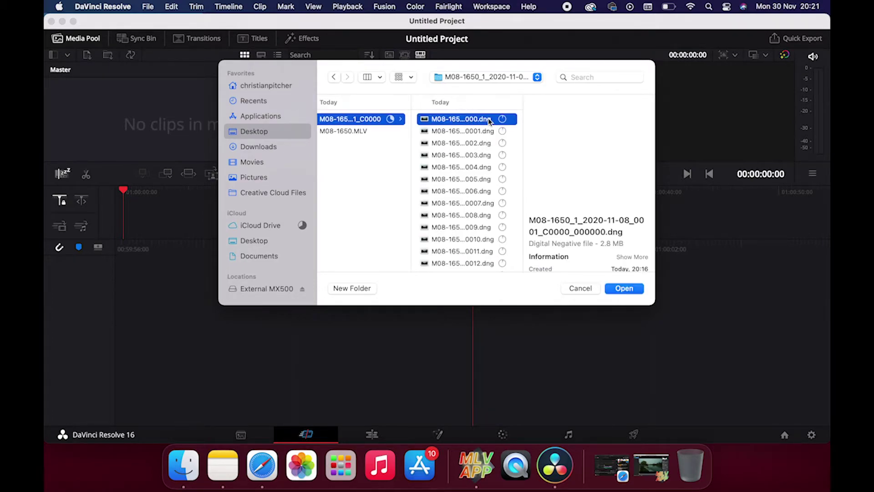
{"action": "left_click", "coordinate": [628, 291]}
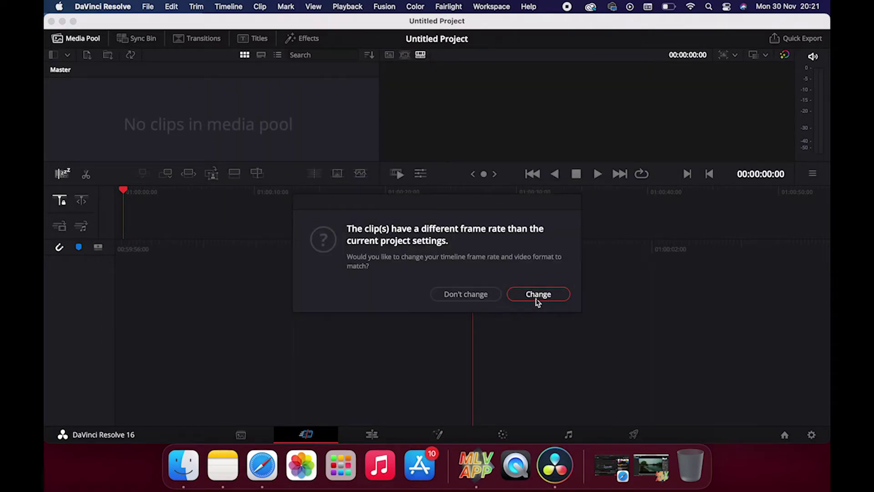
{"action": "left_click", "coordinate": [538, 296]}
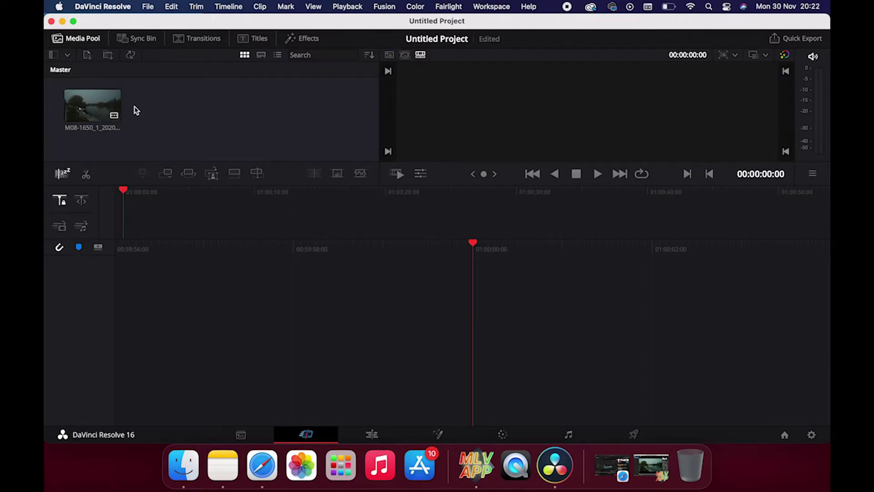
- Place the imported single-frame clip on a new timeline and play it back
{"action": "left_click_drag", "start_coordinate": [114, 108], "coordinate": [458, 297]}
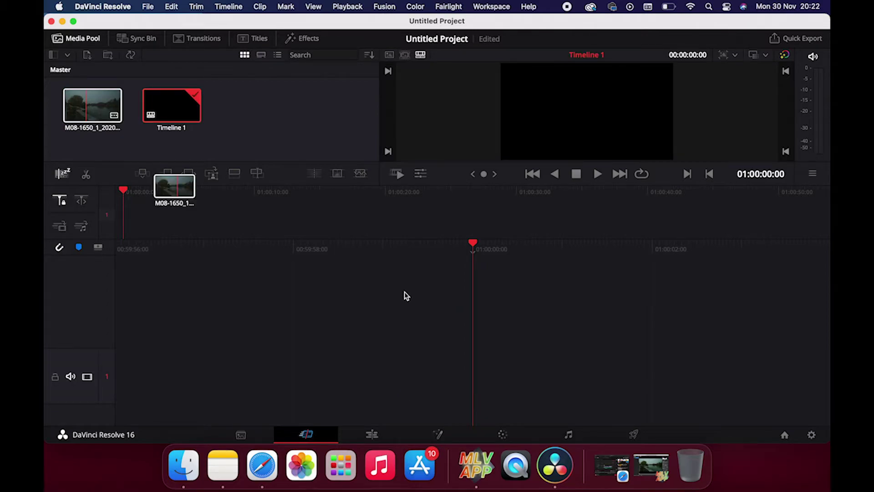
{"action": "left_click_drag", "start_coordinate": [392, 293], "coordinate": [390, 292]}
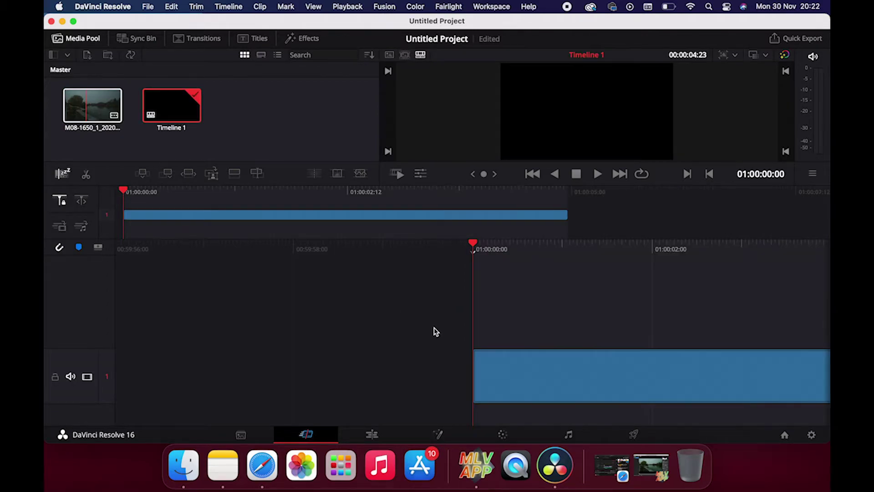
{"action": "key", "text": "space"}
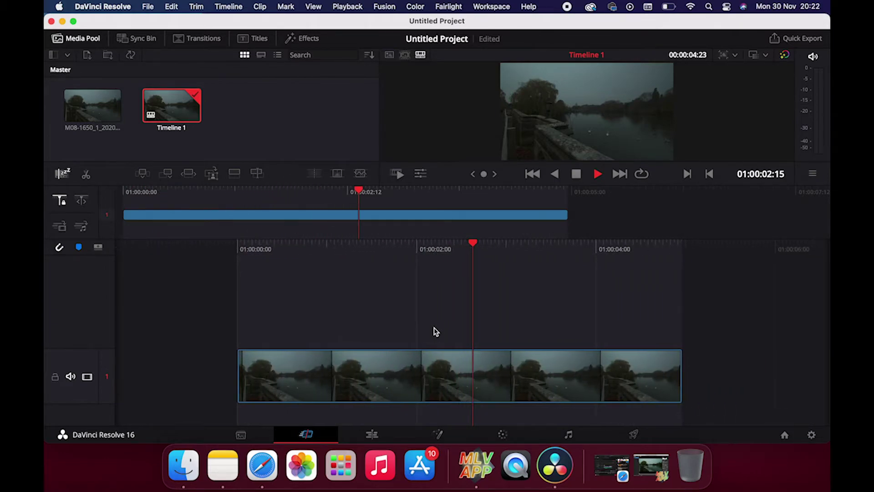
{"action": "key", "text": "space"}
- Delete the clip from the timeline and remove both the clip and Timeline 1 from the media pool
{"action": "right_click", "coordinate": [412, 365]}
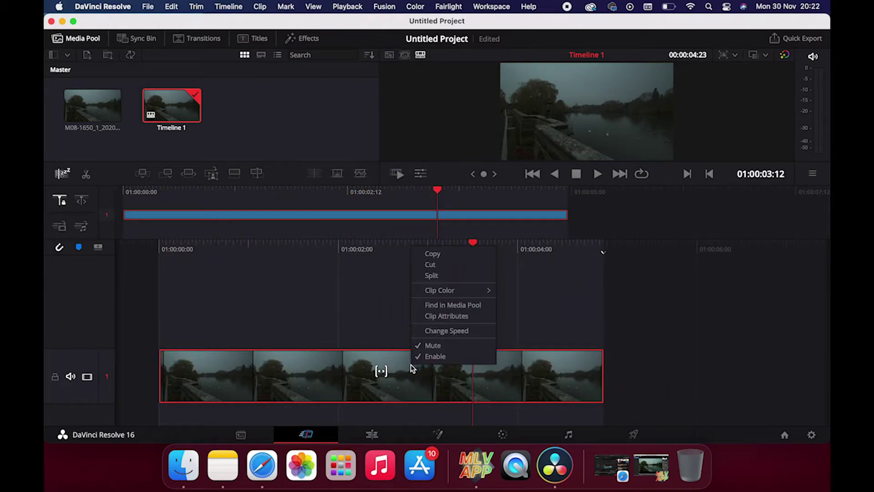
{"action": "left_click", "coordinate": [375, 359]}
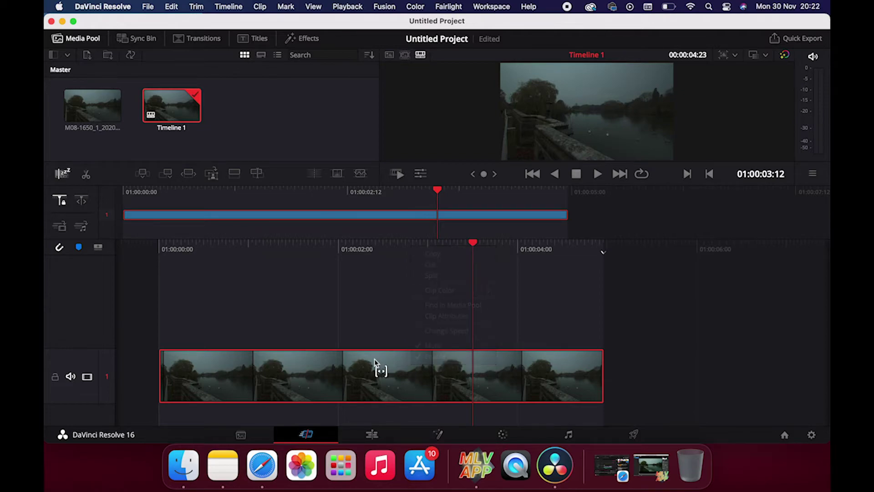
{"action": "key", "text": "BackSpace"}
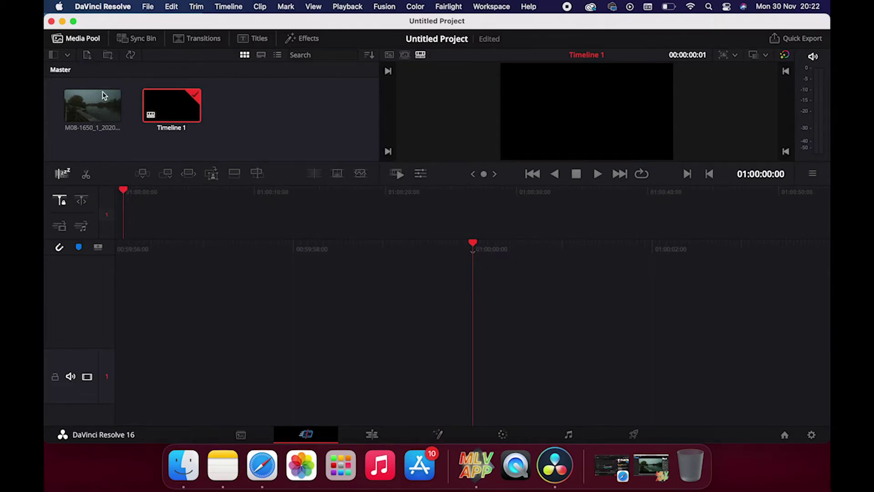
{"action": "left_click", "coordinate": [96, 106]}
{"action": "key", "text": "BackSpace"}
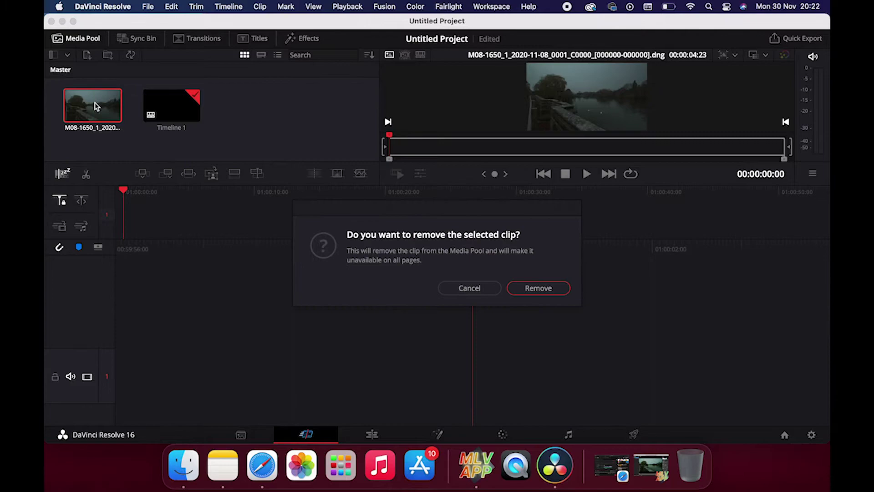
{"action": "left_click", "coordinate": [555, 291]}
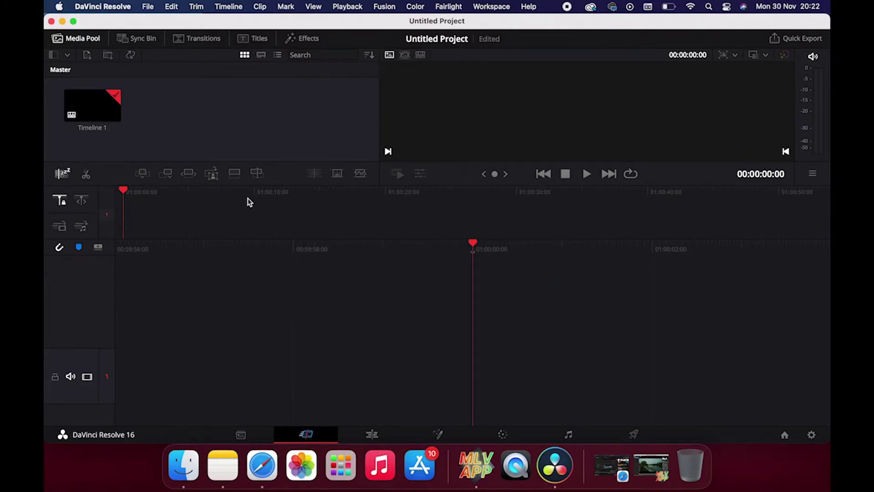
{"action": "left_click", "coordinate": [109, 117]}
{"action": "key", "text": "BackSpace"}
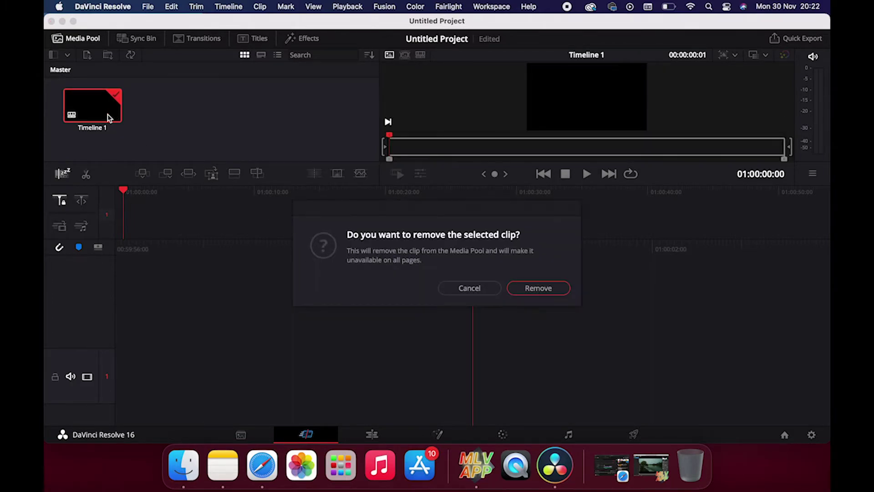
{"action": "left_click", "coordinate": [551, 291]}
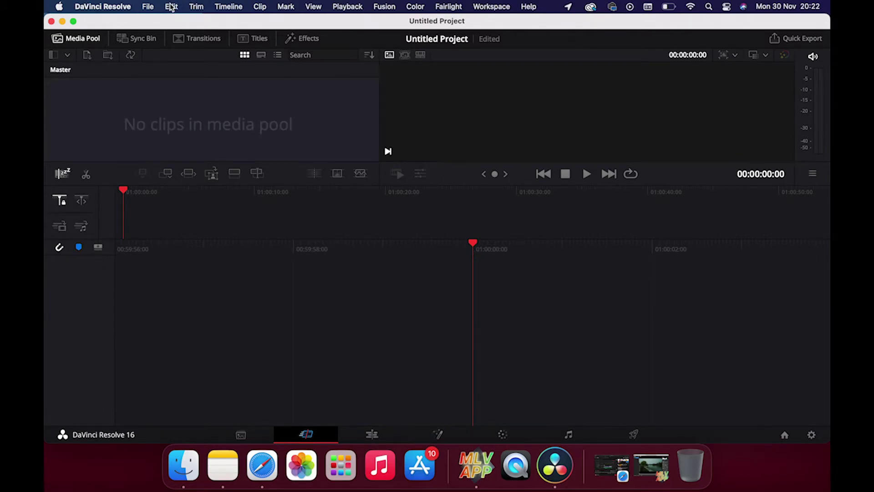
- Import all the DNG frames of the M08-1650 sequence, 000000 through 000241, into the media pool
{"action": "left_click", "coordinate": [148, 6]}
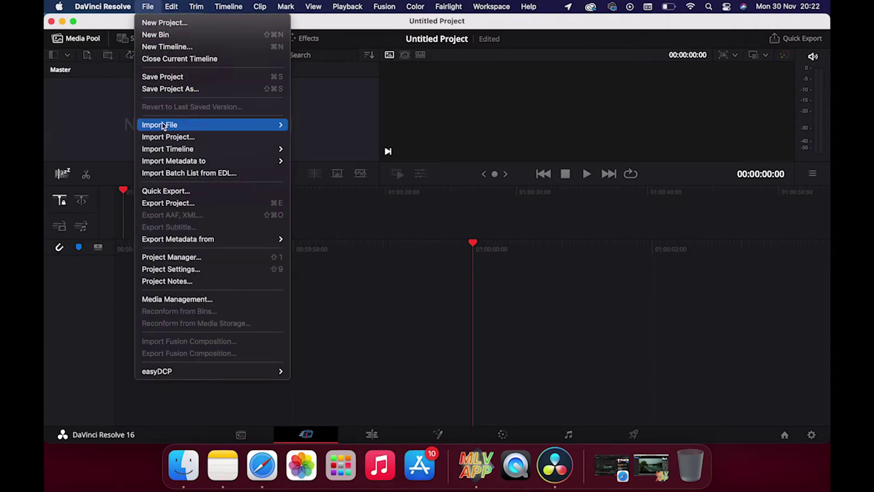
{"action": "mouse_move", "coordinate": [163, 127]}
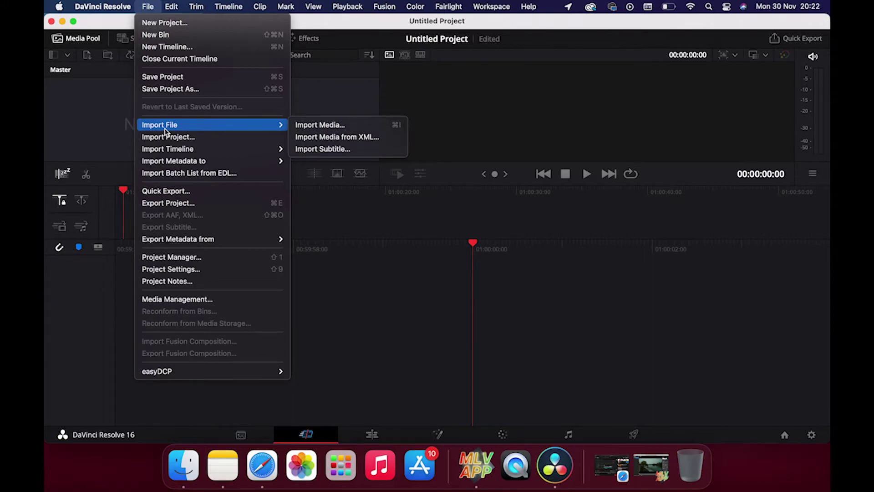
{"action": "left_click", "coordinate": [336, 126]}
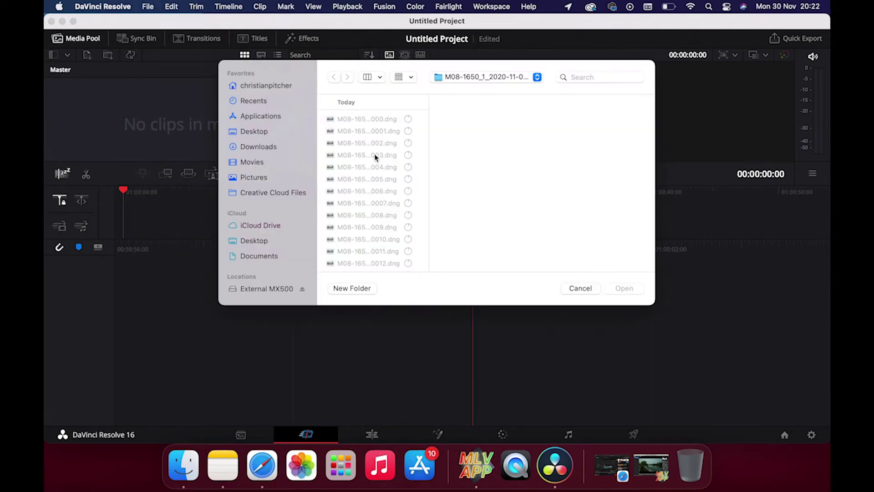
{"action": "left_click", "coordinate": [370, 119]}
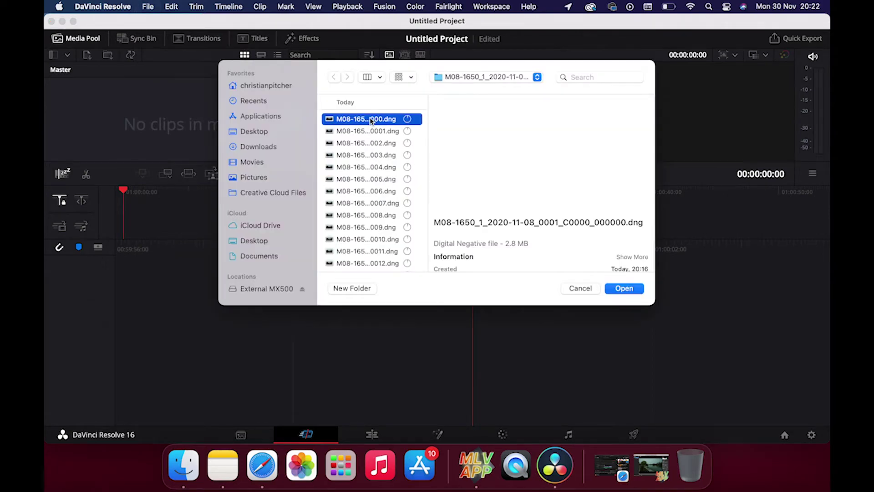
{"action": "scroll", "coordinate": [381, 174], "scroll_direction": "down", "scroll_amount": 15}
{"action": "scroll", "coordinate": [381, 176], "scroll_direction": "down", "scroll_amount": 20}
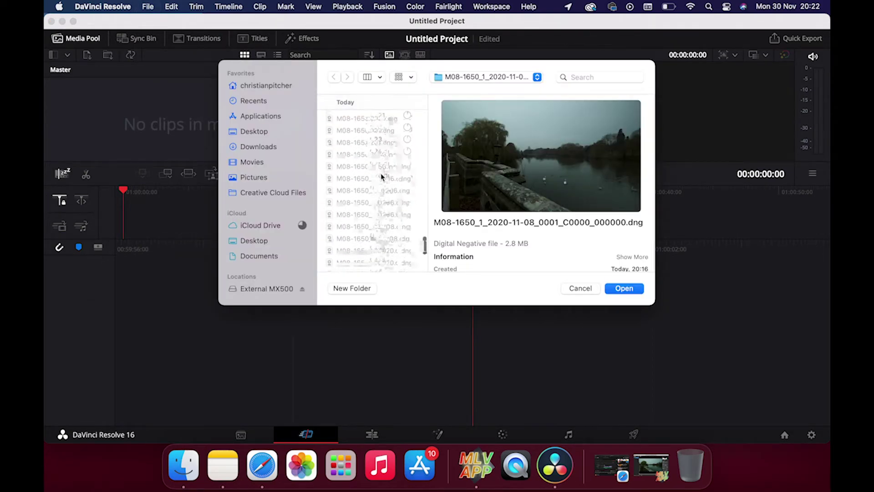
{"action": "scroll", "coordinate": [381, 173], "scroll_direction": "down", "scroll_amount": 5}
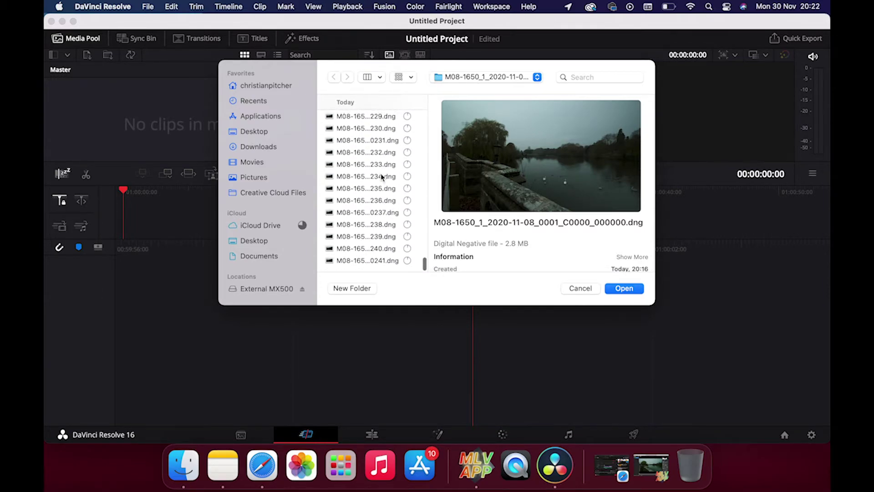
{"action": "left_click", "coordinate": [377, 261], "text": "shift"}
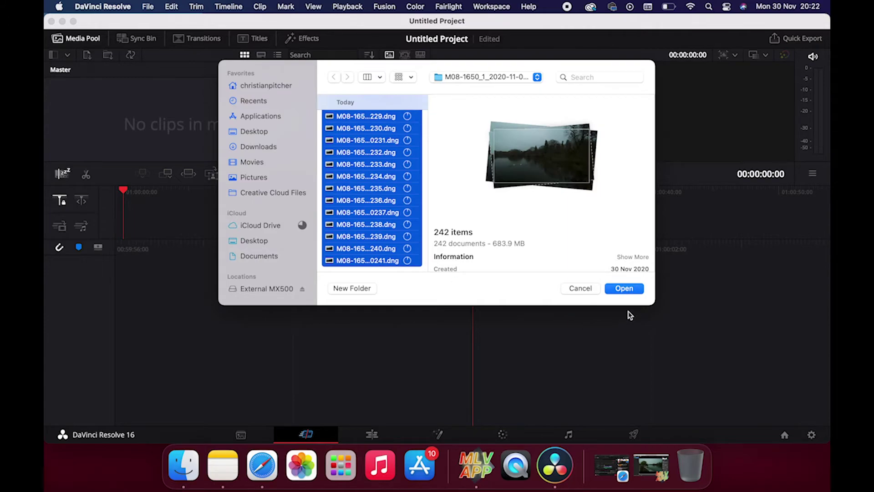
{"action": "left_click", "coordinate": [627, 290]}
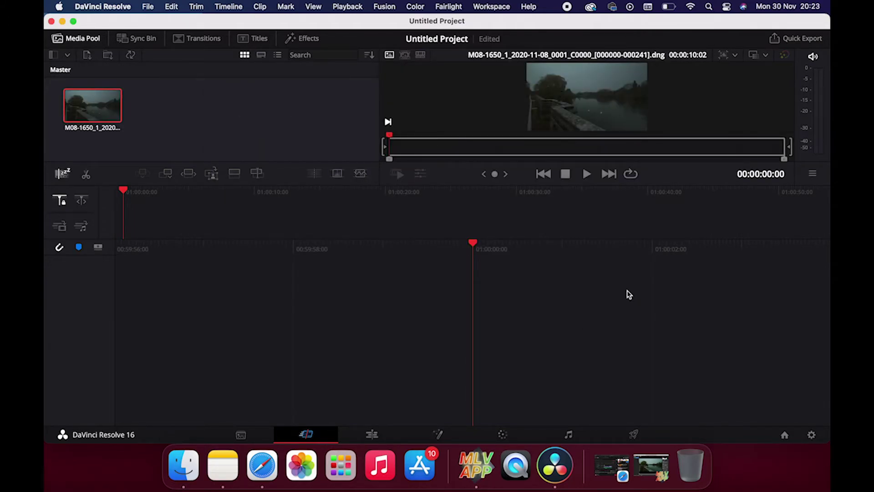
- Add the full M08-1650 DNG sequence to a new timeline and play it through
{"action": "key", "text": "shift+F12"}
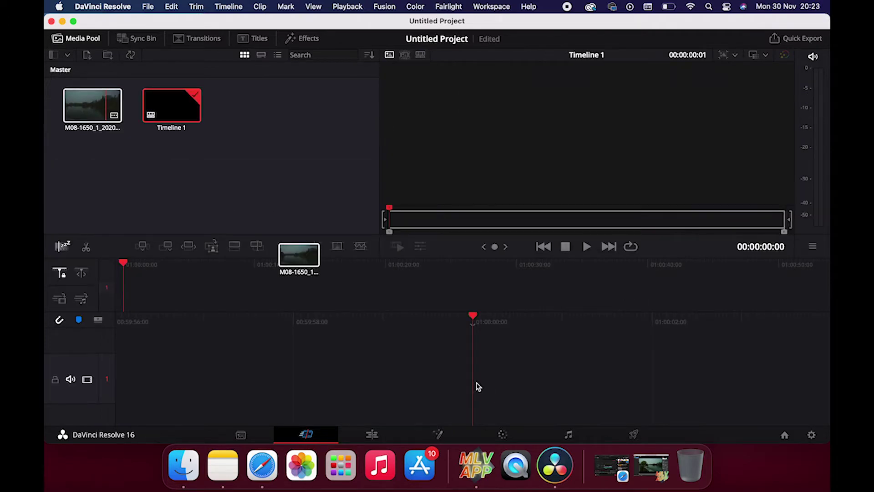
{"action": "key", "text": "space"}
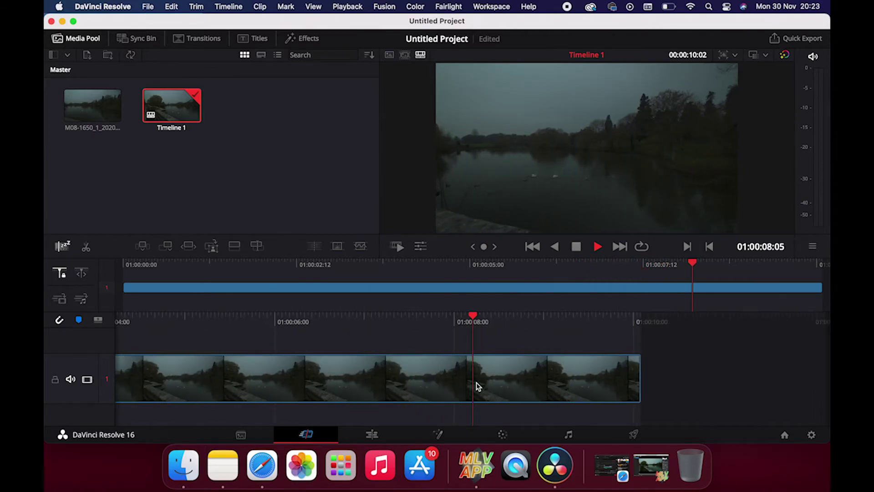
{"action": "key", "text": "space"}
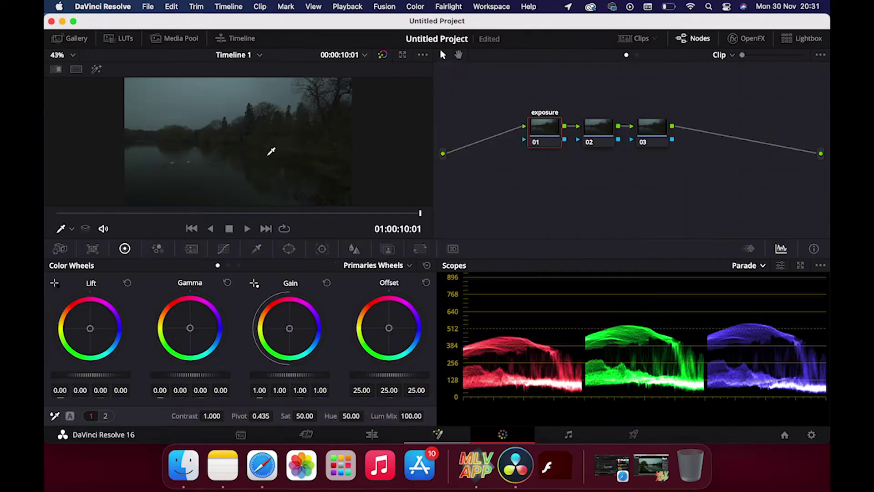
- On the exposure node, pull the shadow end of the custom curve down slightly and raise the primary Gain to 1.54
{"action": "left_click", "coordinate": [223, 248]}
{"action": "left_click", "coordinate": [75, 406]}
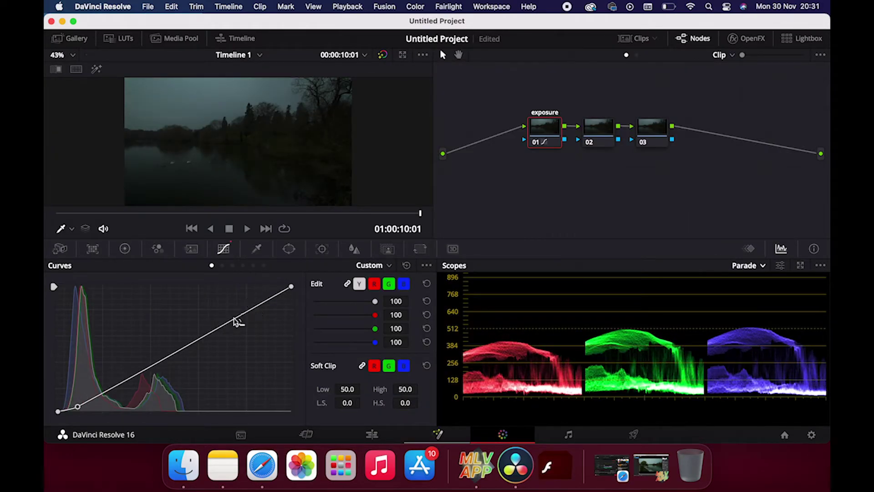
{"action": "left_click_drag", "start_coordinate": [236, 322], "coordinate": [214, 302]}
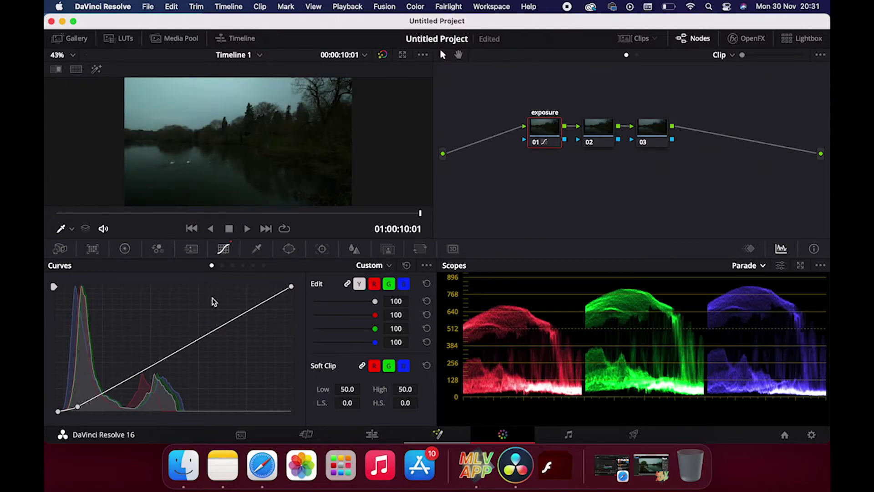
{"action": "left_click", "coordinate": [124, 249]}
{"action": "left_click_drag", "start_coordinate": [290, 374], "coordinate": [303, 375]}
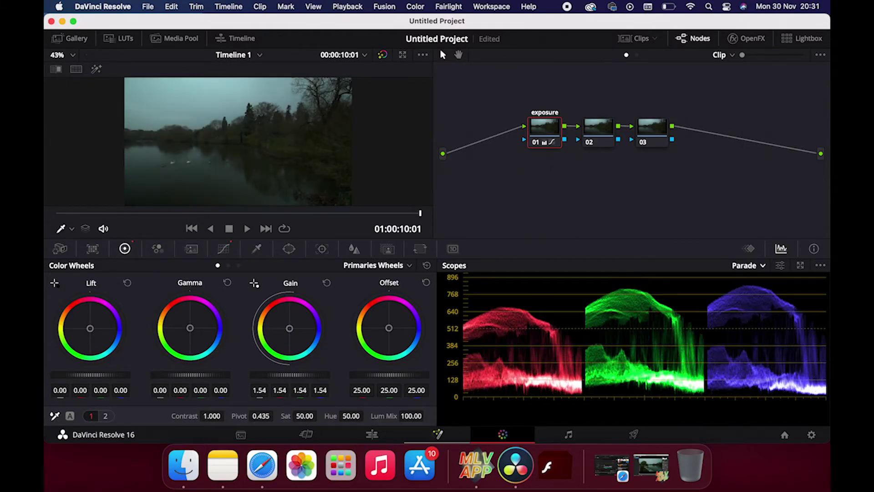
- With the Log wheels on the exposure node, set Highlight to 0.22 and Shadow to -0.15, and lower the Midtone
{"action": "left_click", "coordinate": [238, 265]}
{"action": "left_click_drag", "start_coordinate": [276, 377], "coordinate": [314, 377]}
{"action": "left_click_drag", "start_coordinate": [87, 374], "coordinate": [93, 374]}
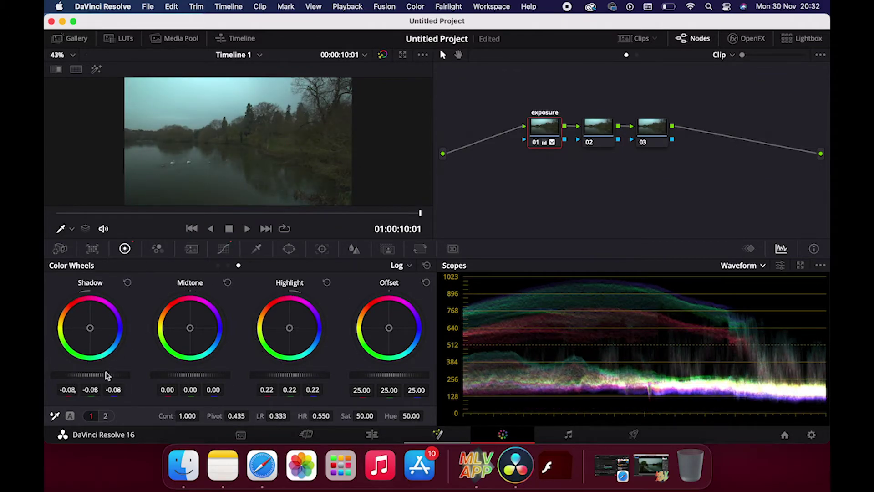
{"action": "left_click_drag", "start_coordinate": [77, 376], "coordinate": [70, 380]}
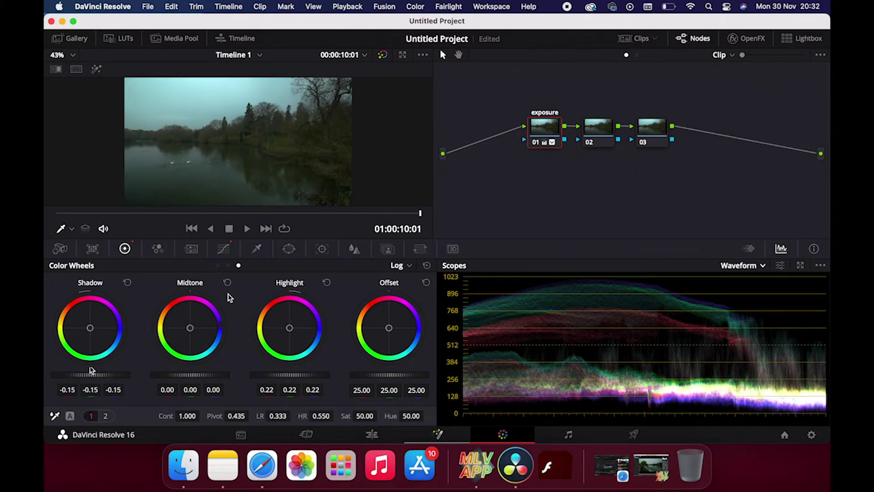
{"action": "left_click_drag", "start_coordinate": [190, 375], "coordinate": [163, 380]}
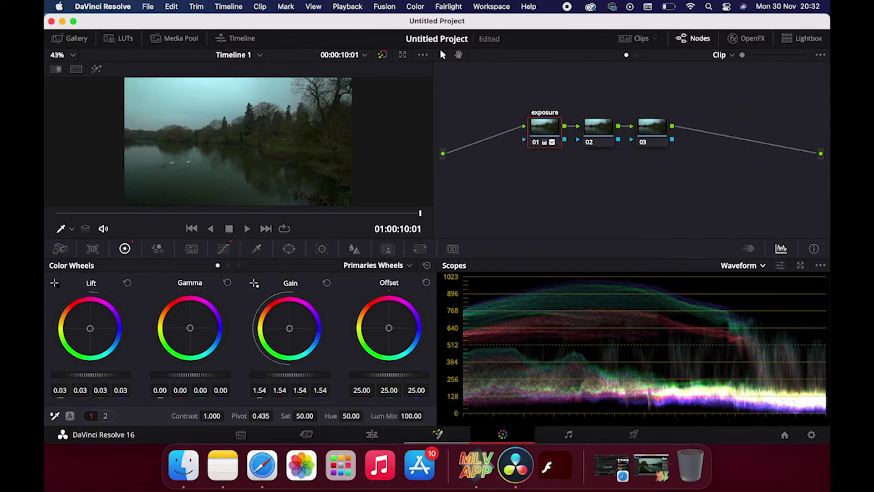
- Select all four grading nodes and toggle them off and on to compare the image before and after the grade
{"action": "left_click", "coordinate": [239, 266]}
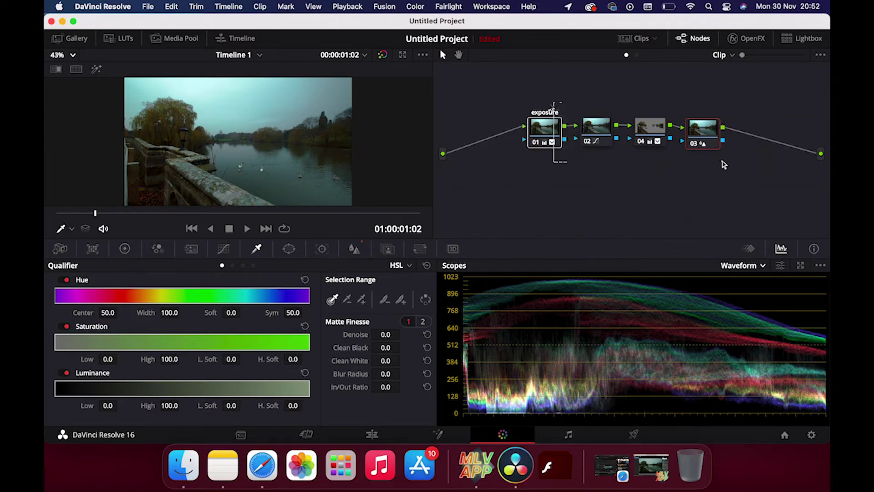
{"action": "key", "text": "super+a"}
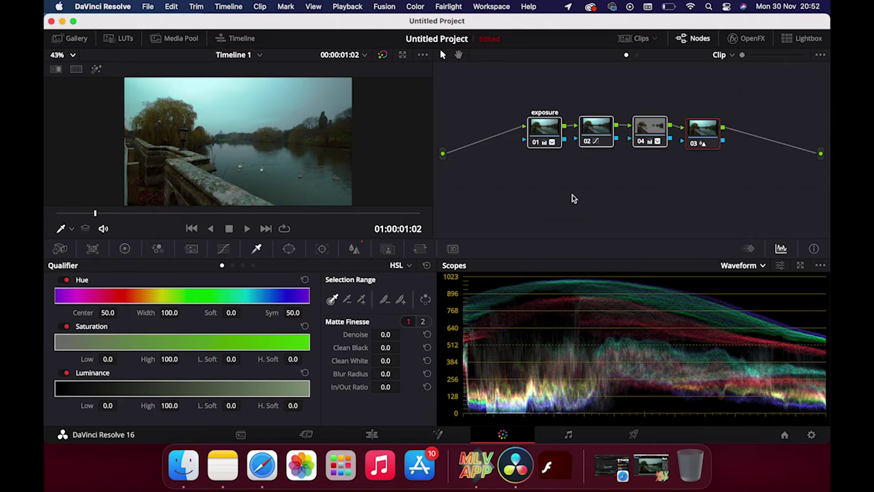
{"action": "key", "text": "super+d"}
{"action": "key", "text": "super+d"}
- View the clip in full screen and switch the selected nodes off and on to check the full grade against the ungraded image
{"action": "key", "text": "super+f"}
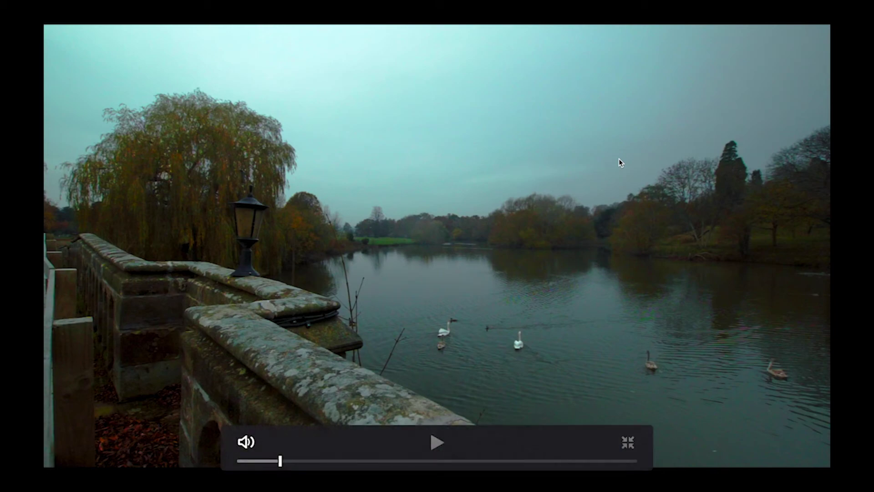
{"action": "key", "text": "super+d"}
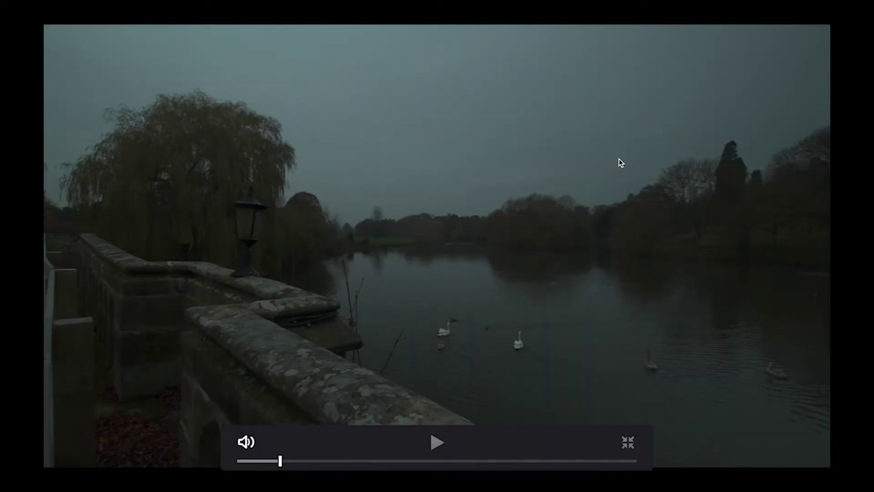
{"action": "key", "text": "super+d"}
{"action": "key", "text": "super+d"}
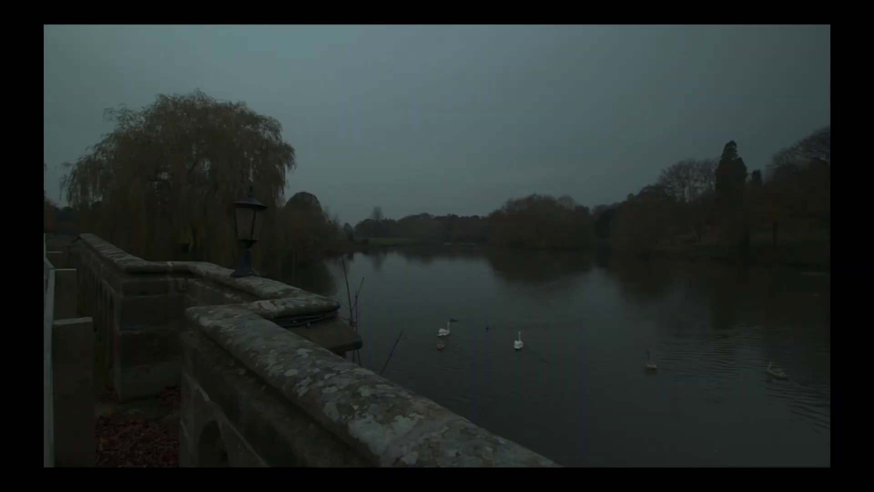
{"action": "key", "text": "super+d"}
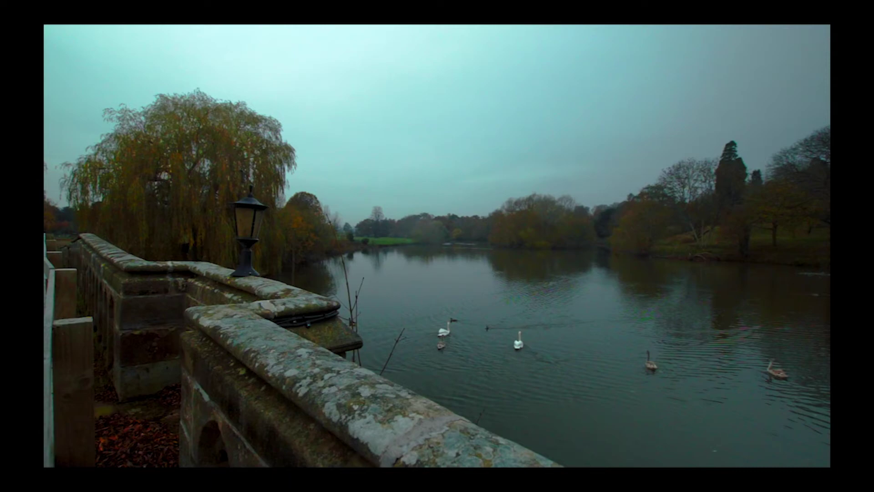
{"action": "key", "text": "Escape"}
- In the render settings on the Deliver page, name the output file "the bridge" and apply the YouTube 1080p preset
{"action": "key", "text": "shift+8"}
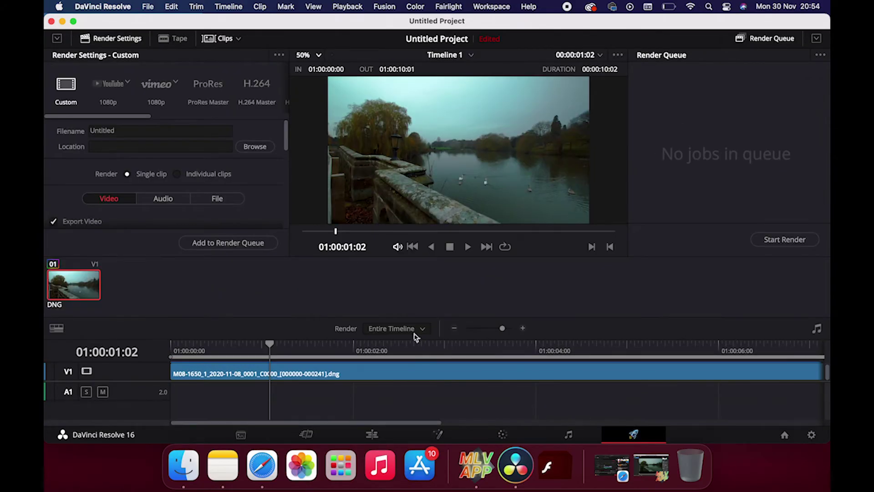
{"action": "double_click", "coordinate": [137, 131]}
{"action": "type", "text": "the bridge"}
{"action": "left_click", "coordinate": [114, 87]}
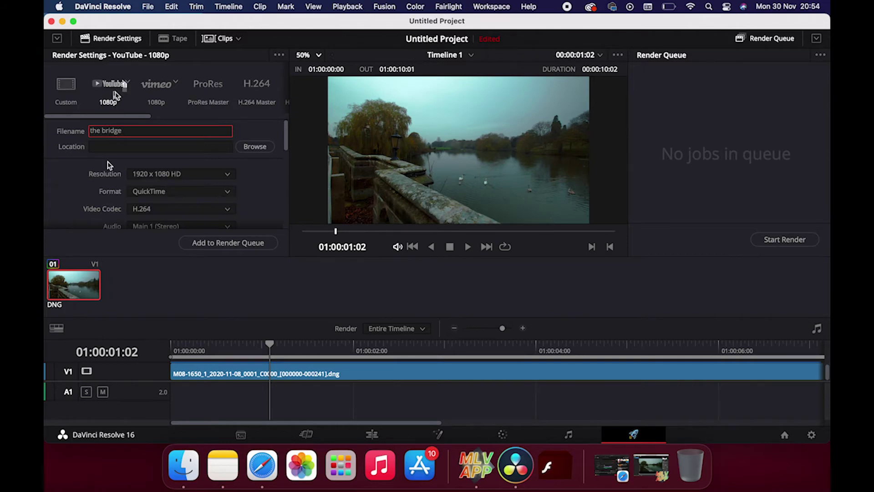
- Queue the render with the Desktop as its output location and start rendering the job
{"action": "scroll", "coordinate": [110, 165], "scroll_direction": "down", "scroll_amount": 5}
{"action": "scroll", "coordinate": [178, 195], "scroll_direction": "up", "scroll_amount": 5}
{"action": "left_click", "coordinate": [255, 146]}
{"action": "left_click", "coordinate": [634, 289]}
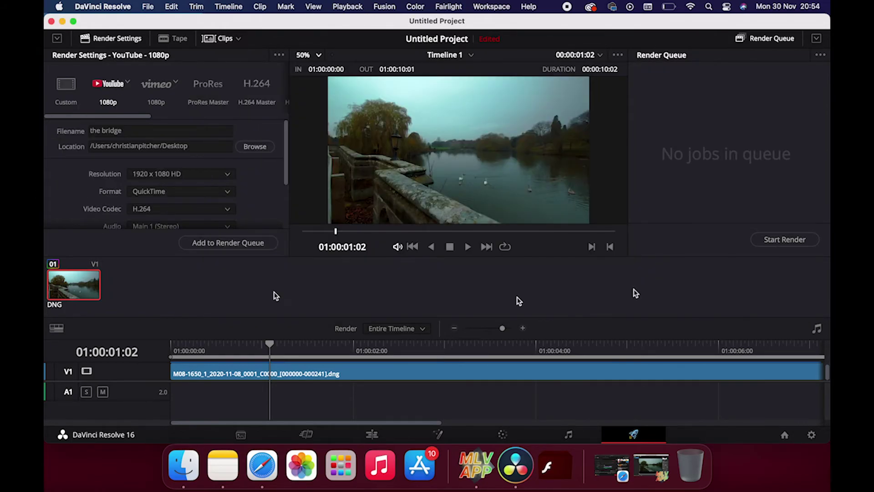
{"action": "left_click", "coordinate": [228, 243]}
{"action": "left_click", "coordinate": [785, 239]}
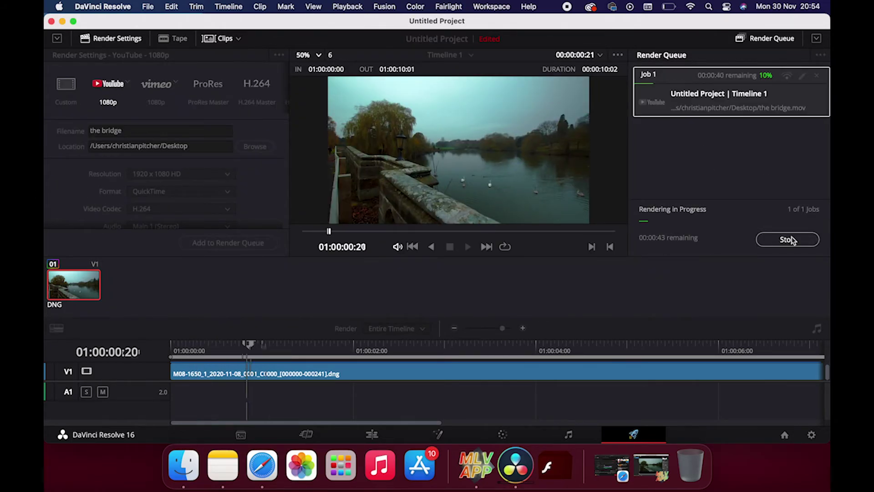